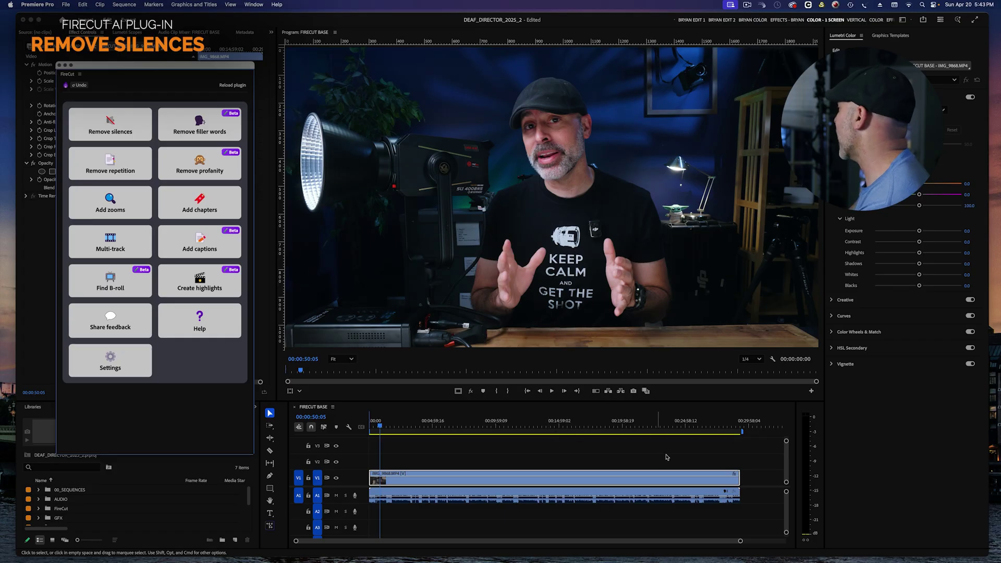
- Park the playhead at the end of the clip and remove silences from the full sequence with the tightness set near Tight cut
left_click(738, 428)
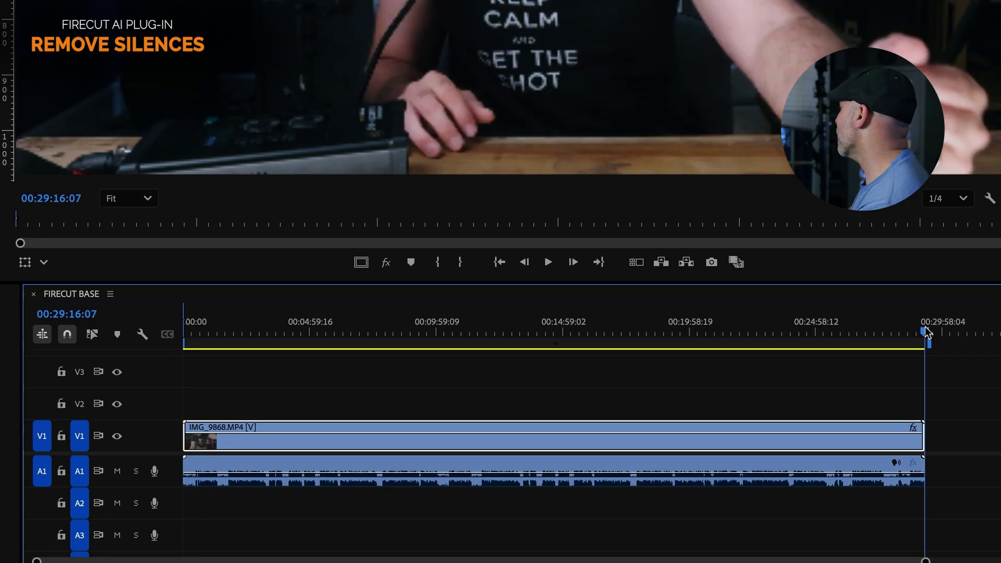
left_click_drag(928, 328, 928, 330)
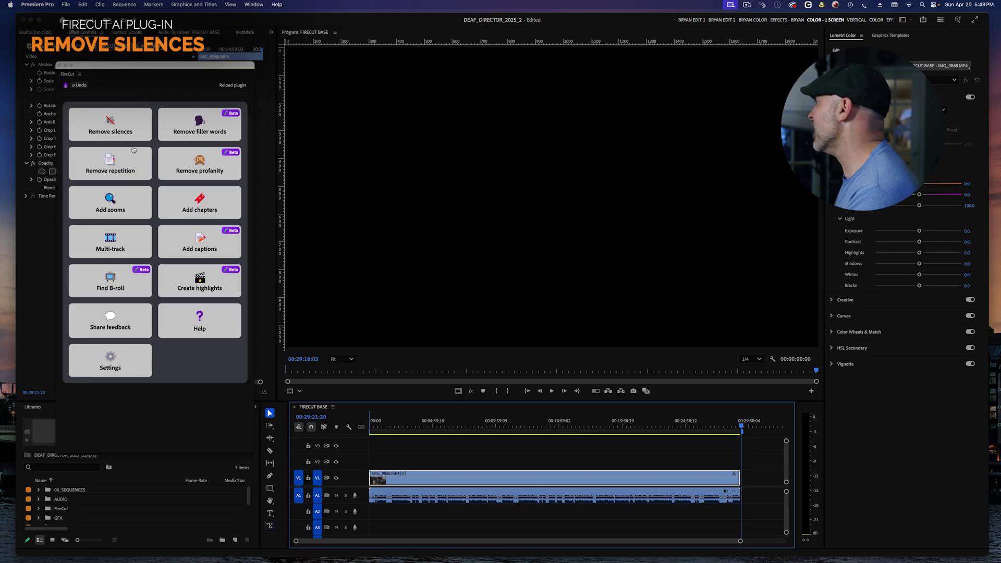
left_click(118, 136)
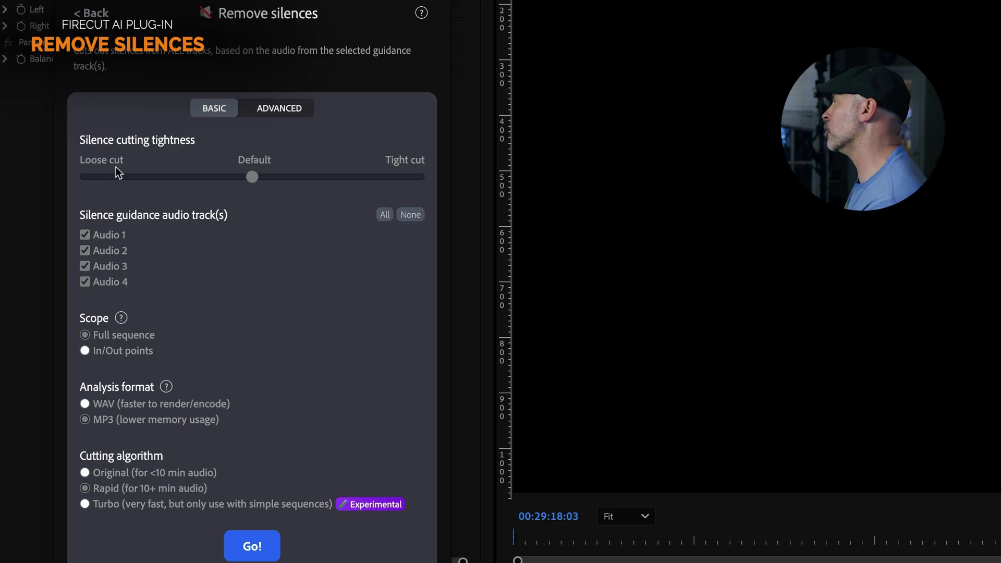
left_click_drag(369, 185, 400, 184)
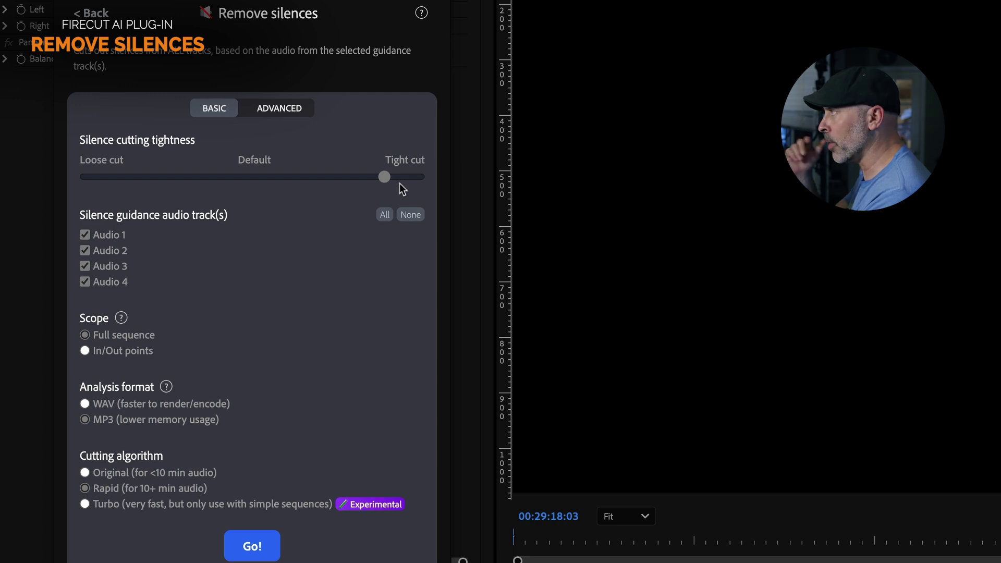
mouse_move(387, 178)
left_mouse_down()
mouse_move(412, 176)
mouse_move(392, 185)
left_mouse_up()
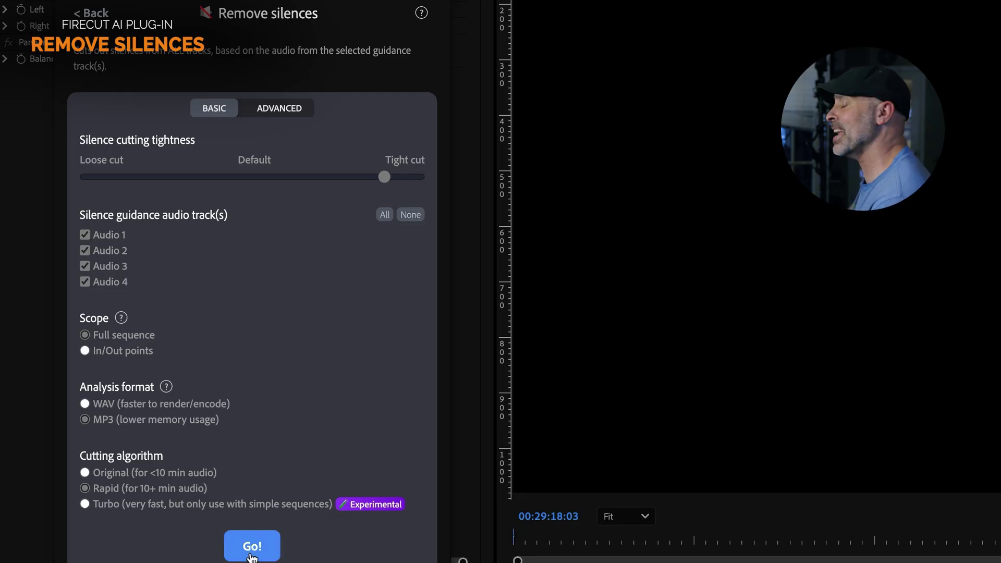
left_click(251, 547)
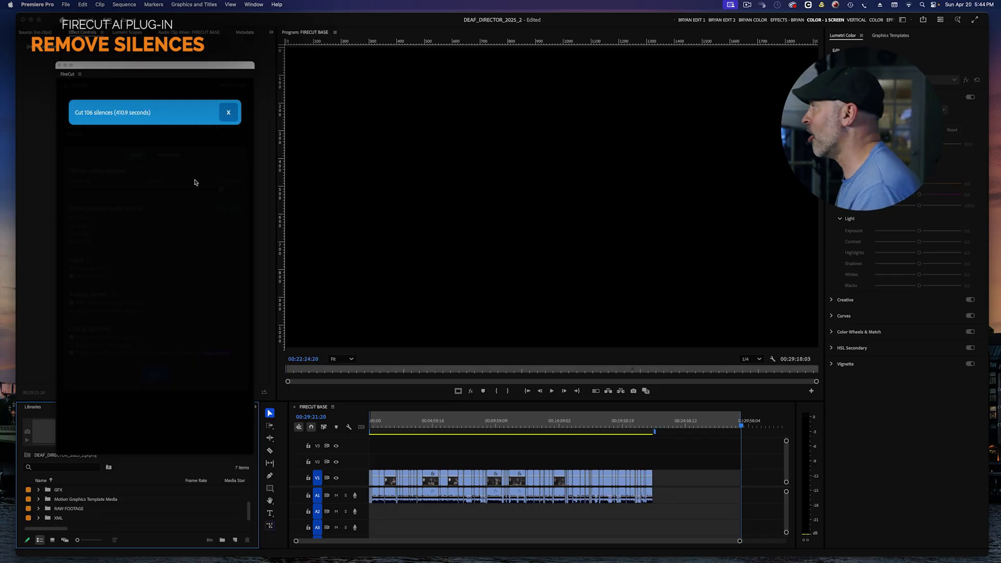
- Dismiss the silence-removal result, close the FireCut window, and move the playhead to the end of the shortened edit
left_click(229, 118)
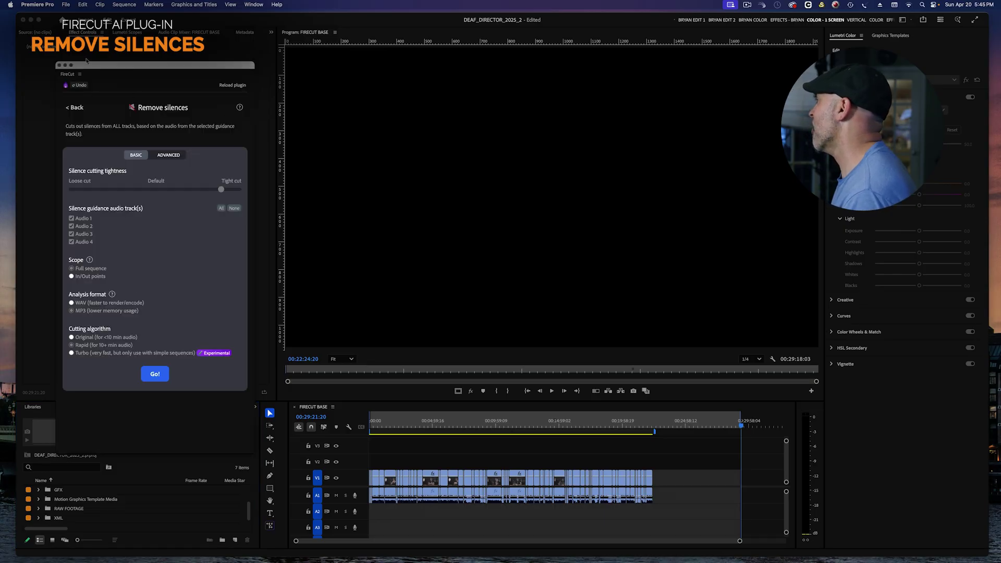
left_click(58, 66)
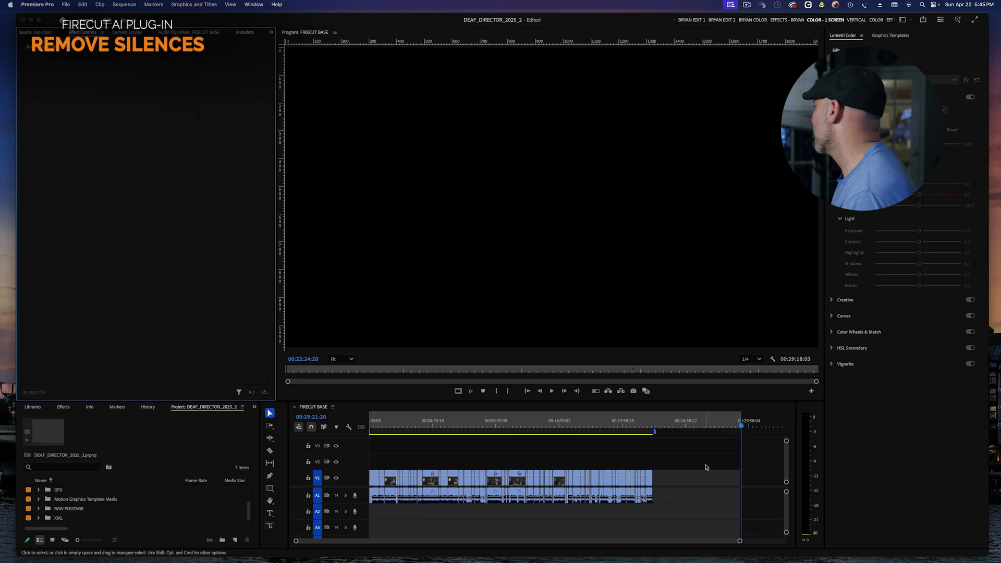
left_click(654, 425)
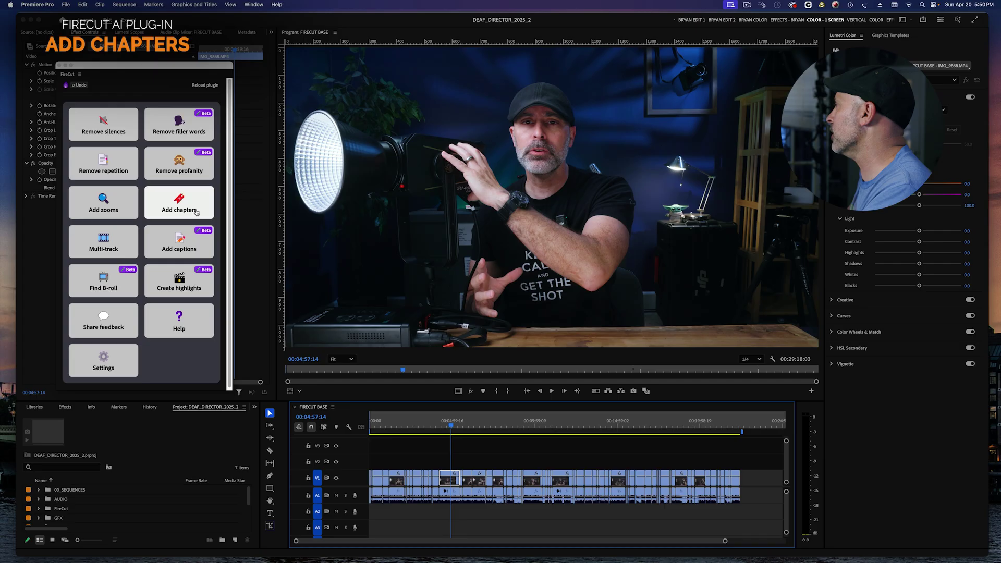
- Run Add chapters to detect chapters from the sequence's spoken content
left_click(356, 206)
left_click(144, 258)
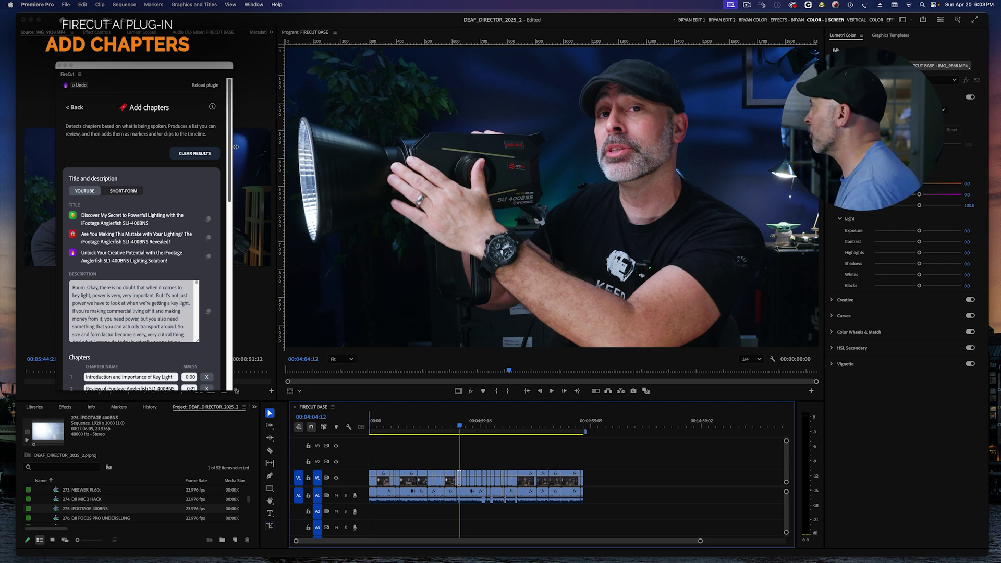
- Review the generated titles, description and chapter timestamps, plus the marker options and chapter clip styles
left_click(229, 122)
scroll(229, 122, "down", 10)
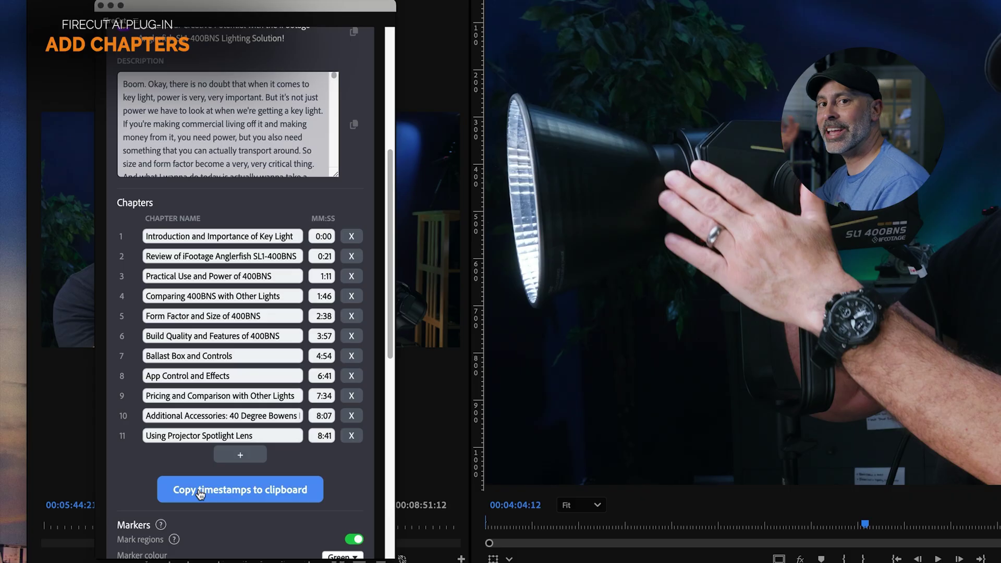
scroll(312, 500, "down", 3)
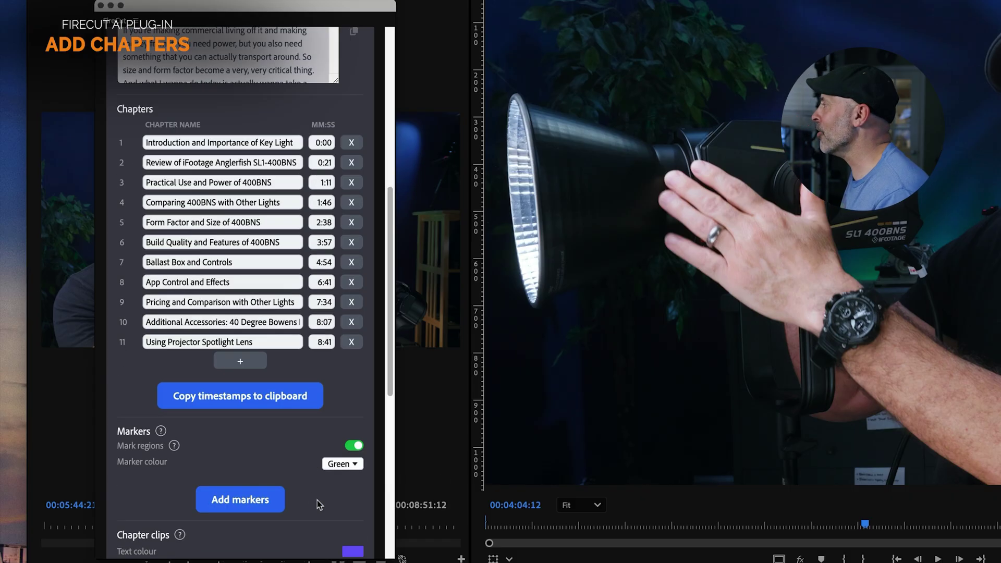
scroll(280, 492, "down", 7)
scroll(280, 492, "down", 3)
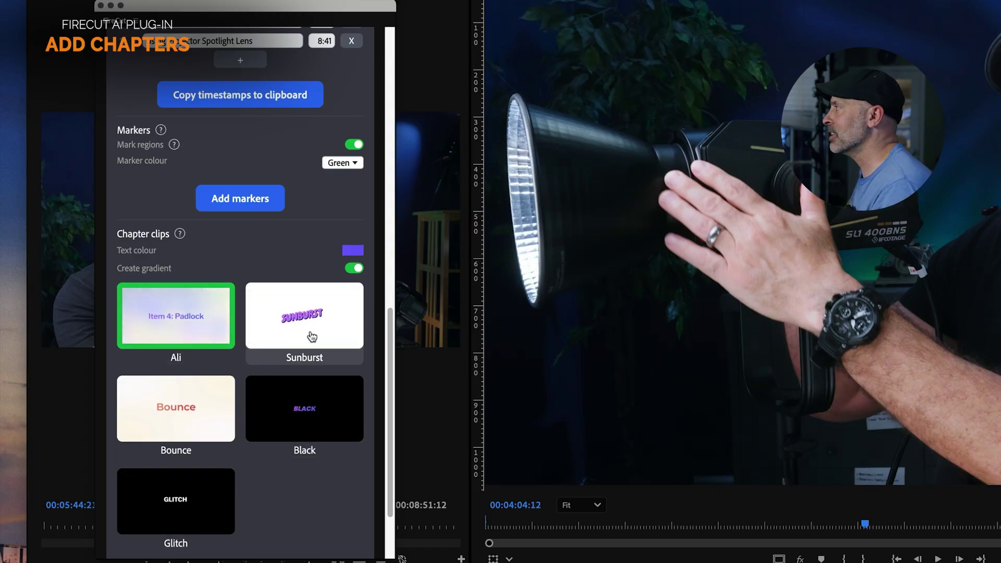
scroll(167, 374, "up", 4)
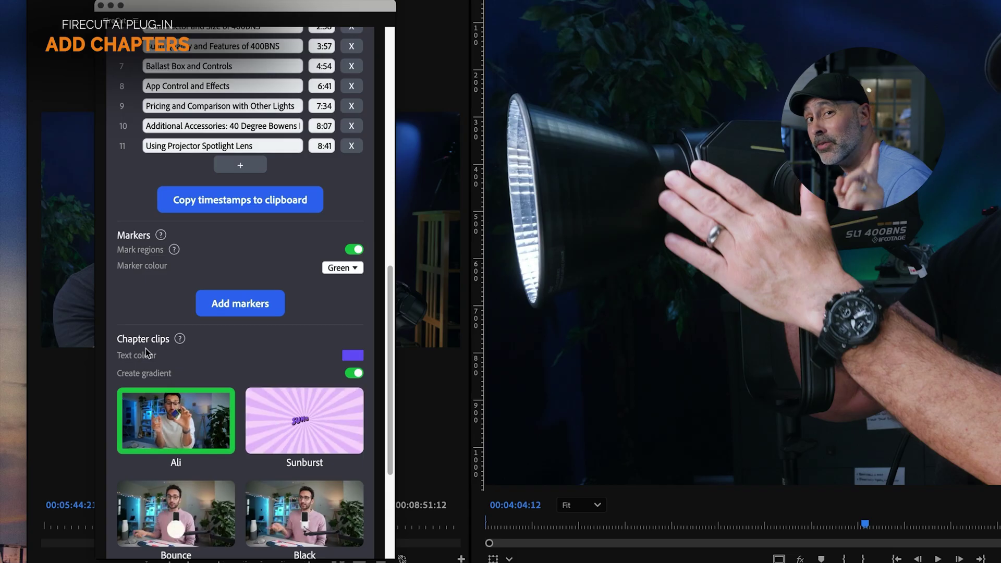
scroll(146, 347, "up", 10)
scroll(163, 369, "up", 10)
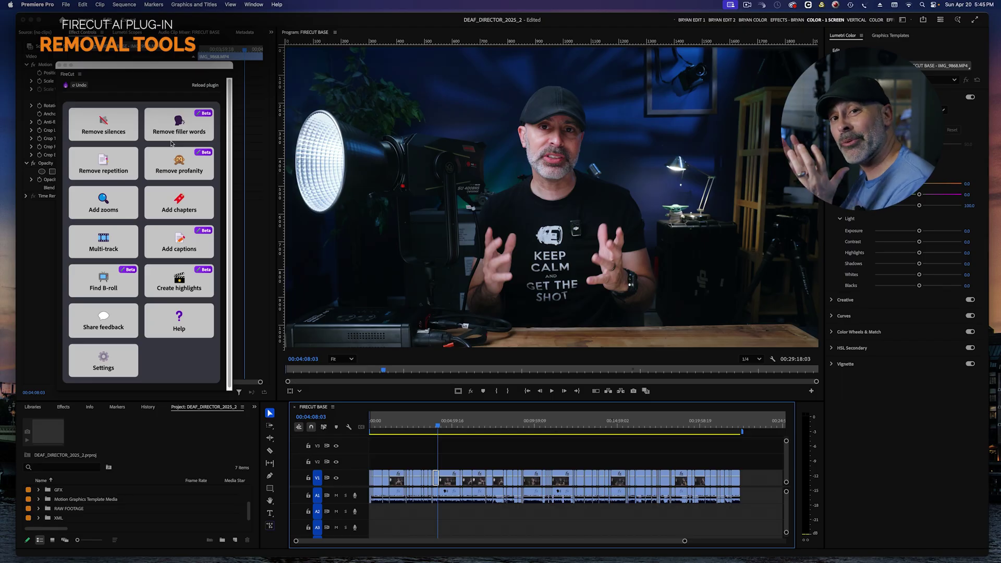
- Look over the Remove repetition settings and open the Remove profanity tool
left_click(122, 166)
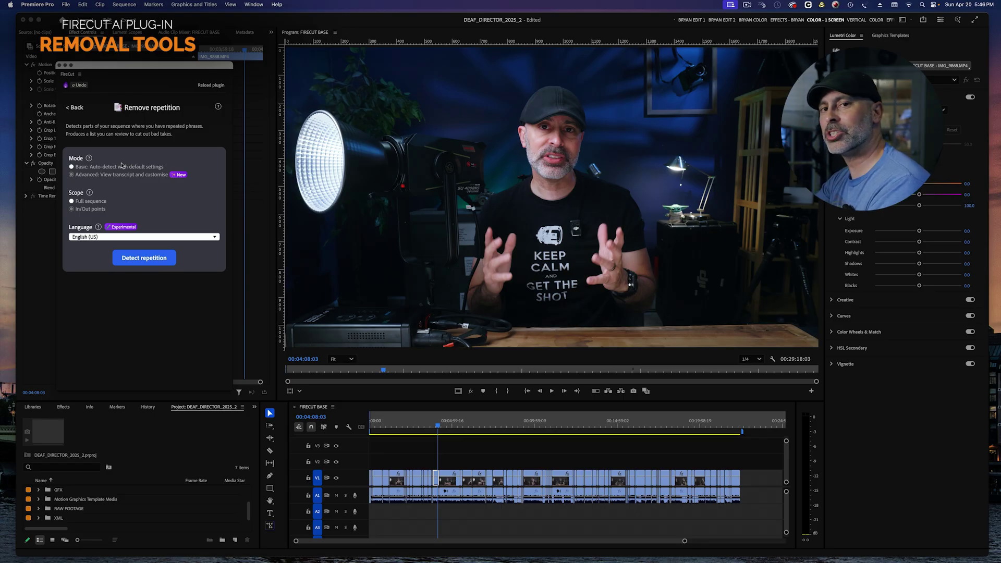
left_click(85, 108)
left_click(198, 171)
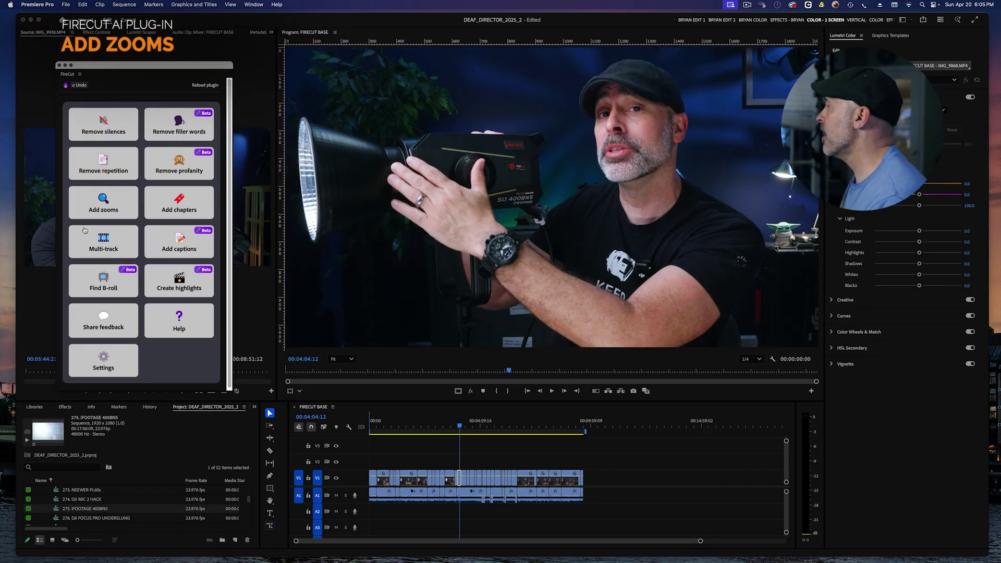
- Set up Add zooms with the zoom frequency raised toward High and the zoom scale at 125
left_click(103, 216)
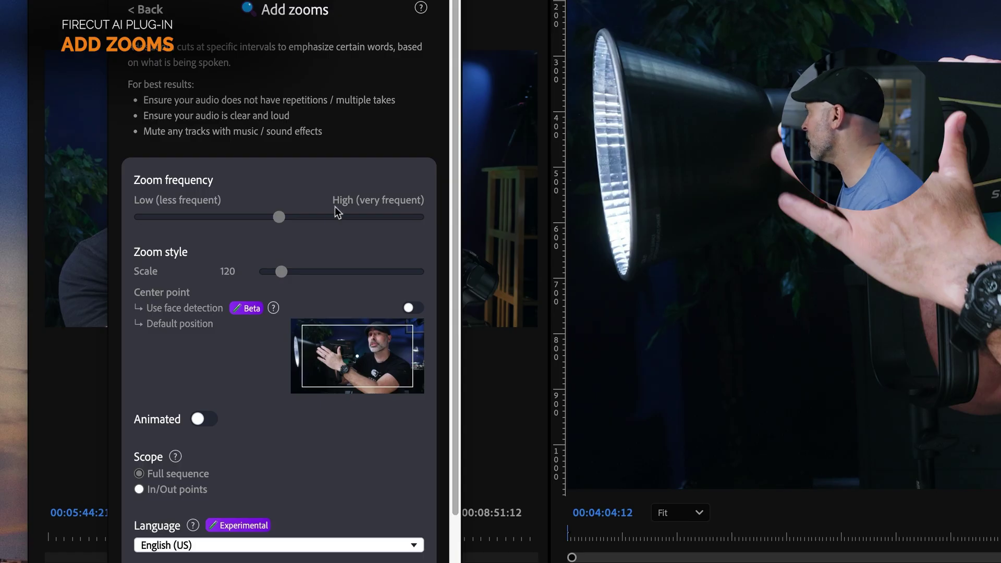
left_click_drag(335, 217, 374, 222)
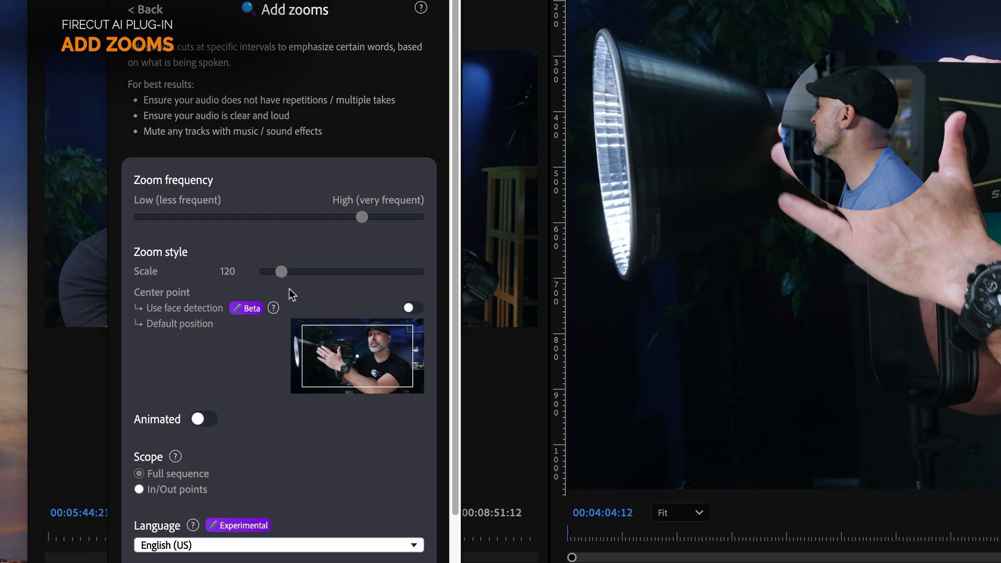
left_click_drag(352, 350, 363, 374)
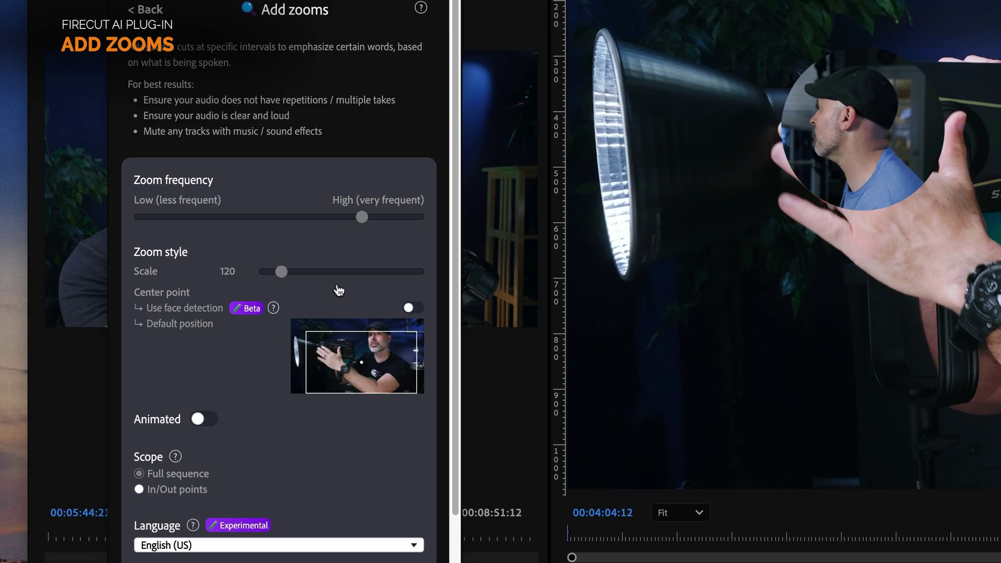
left_click_drag(328, 281, 331, 279)
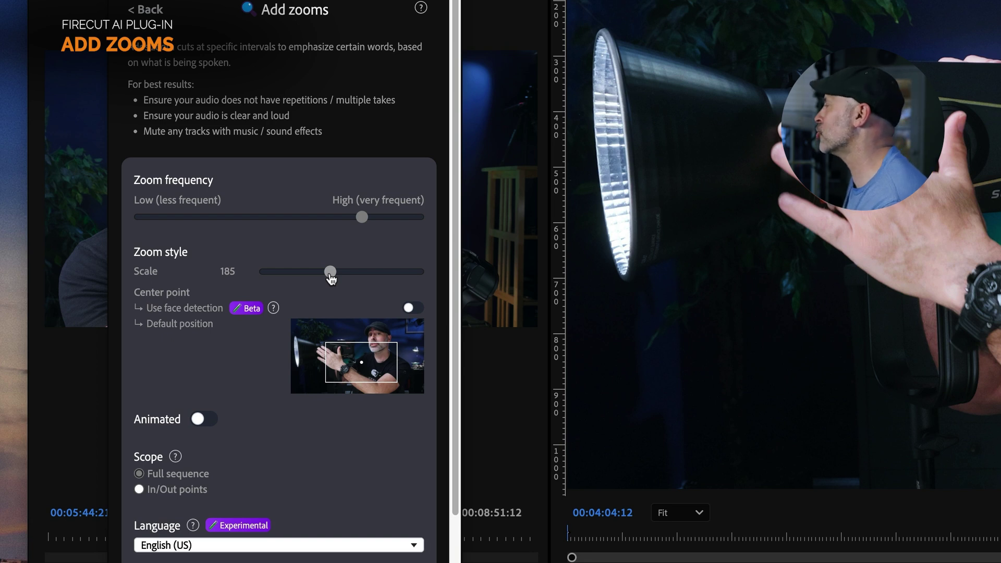
left_click_drag(331, 279, 287, 281)
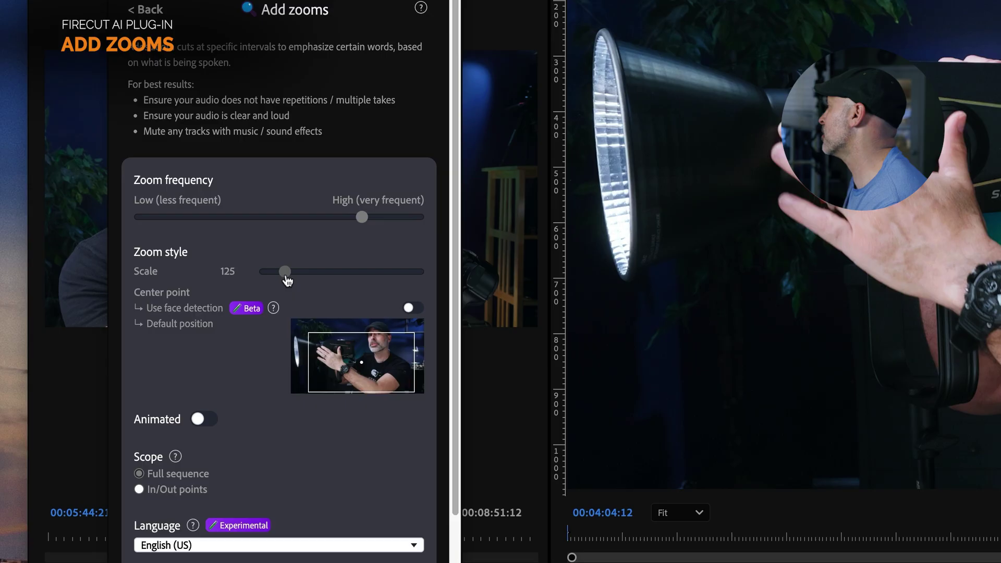
- Position the default zoom frame along the preview's upper edge, roughly centred horizontally, and generate zooms for the full sequence
left_click_drag(368, 375, 316, 383)
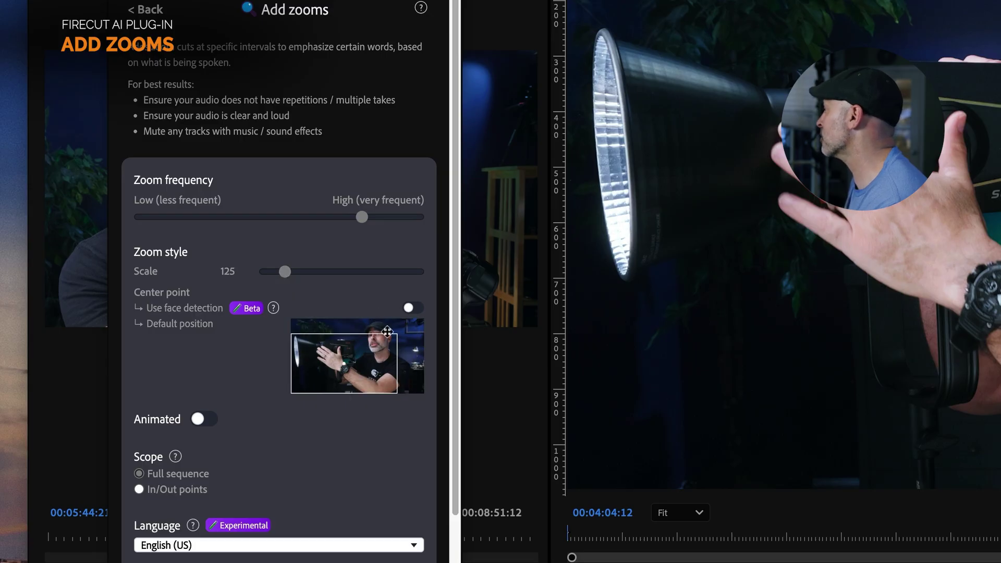
left_click_drag(371, 349, 387, 320)
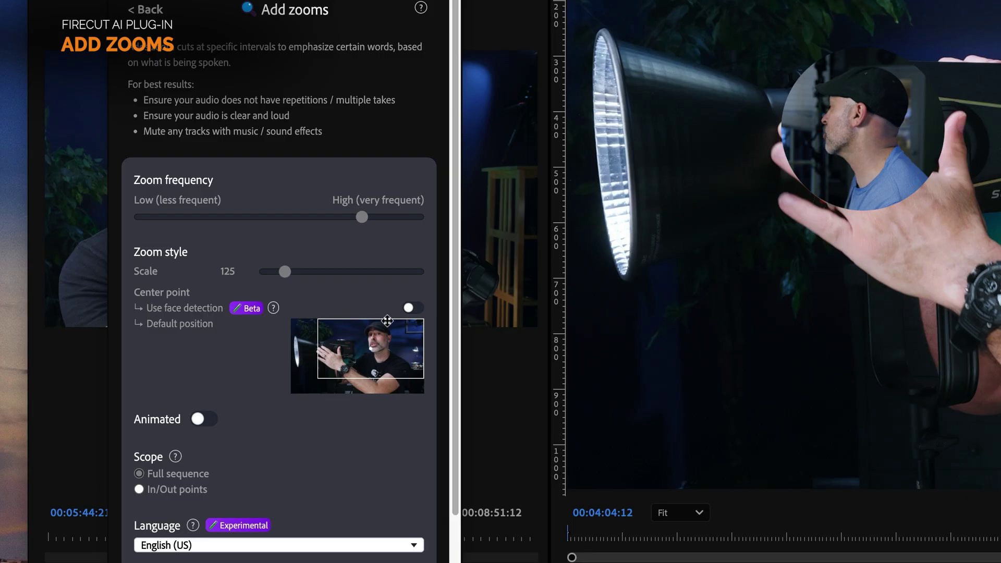
left_click(352, 327)
left_click_drag(352, 326, 361, 327)
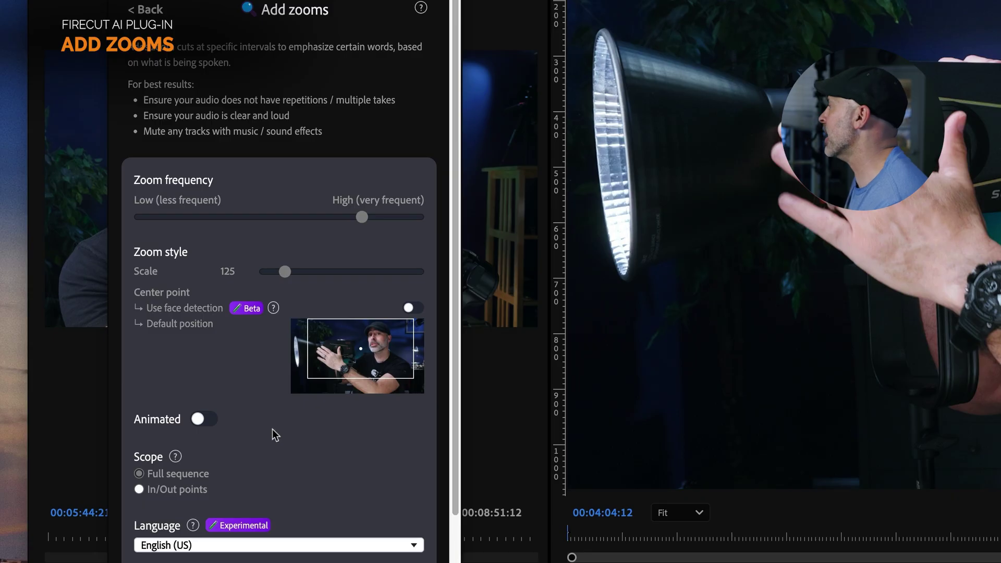
scroll(273, 429, "down", 3)
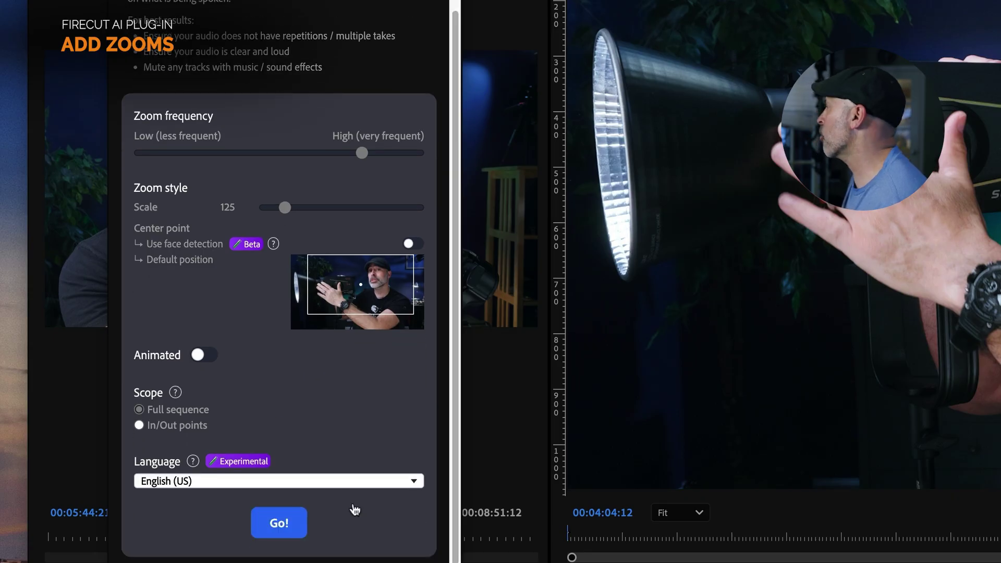
left_click(283, 527)
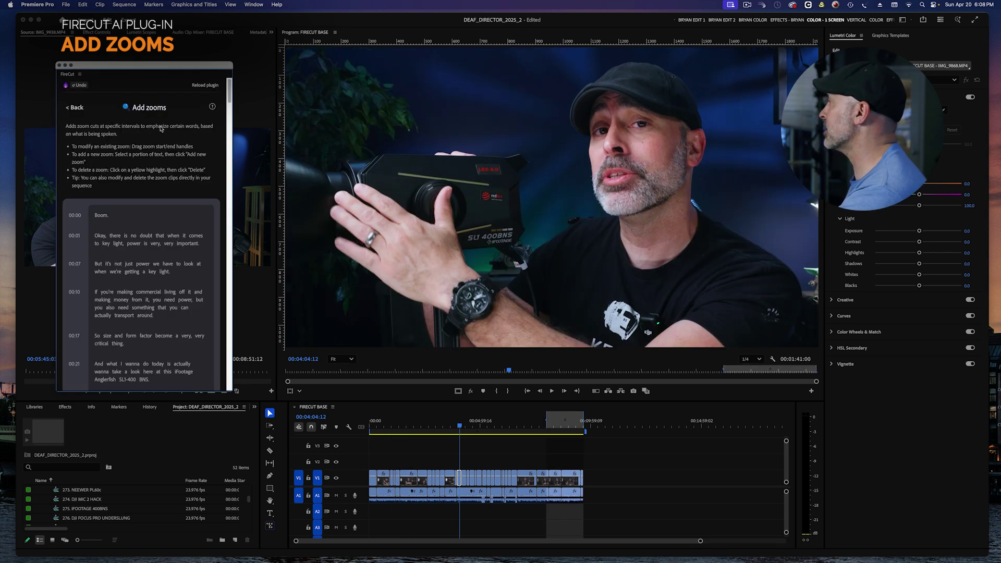
- Play the sequence from about 00:01:41:17 through the generated zoom clip to check its effect
scroll(577, 474, "up", 3)
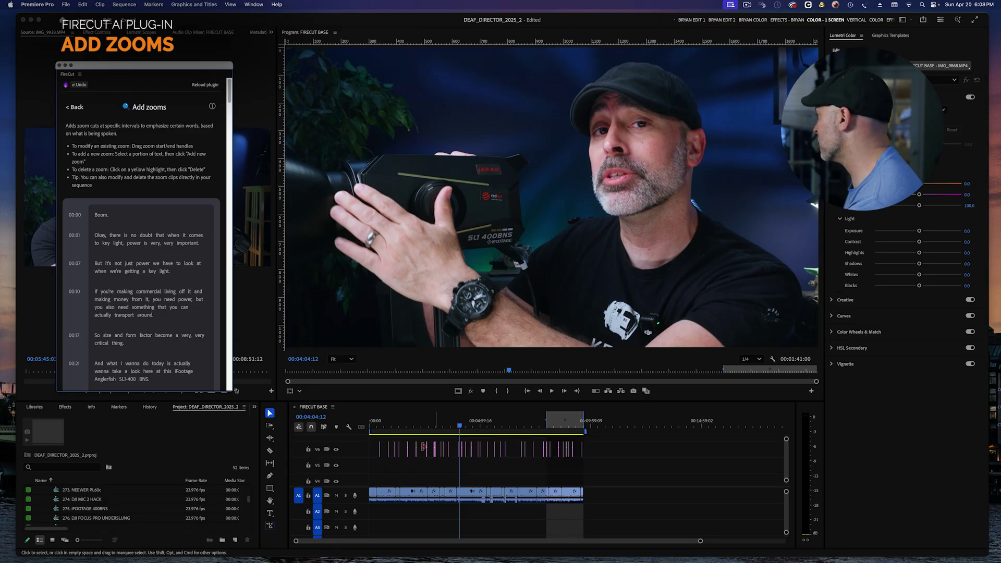
left_click(407, 426)
scroll(412, 428, "up", 5)
left_click(492, 427)
left_click(513, 426)
left_click(479, 427)
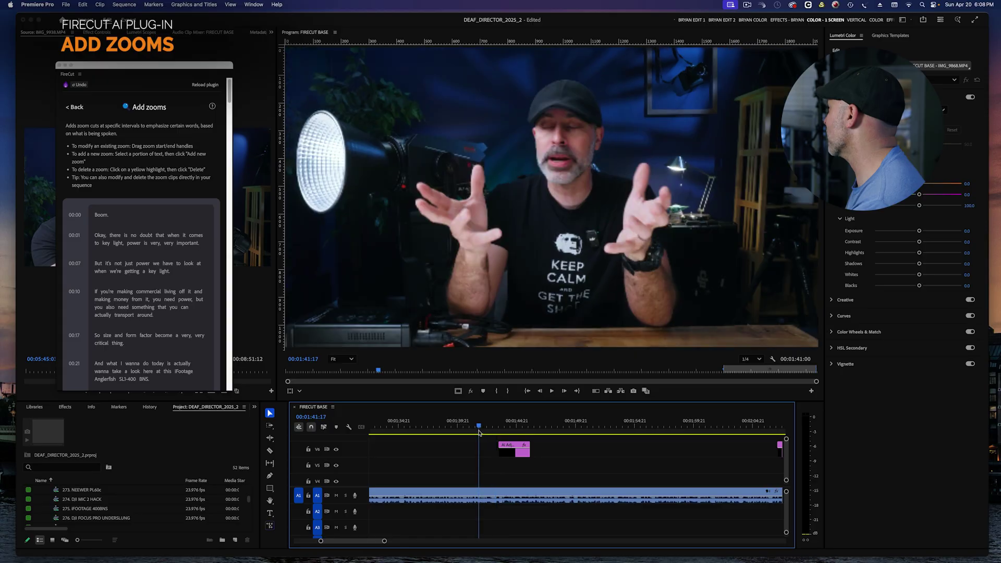
key("space")
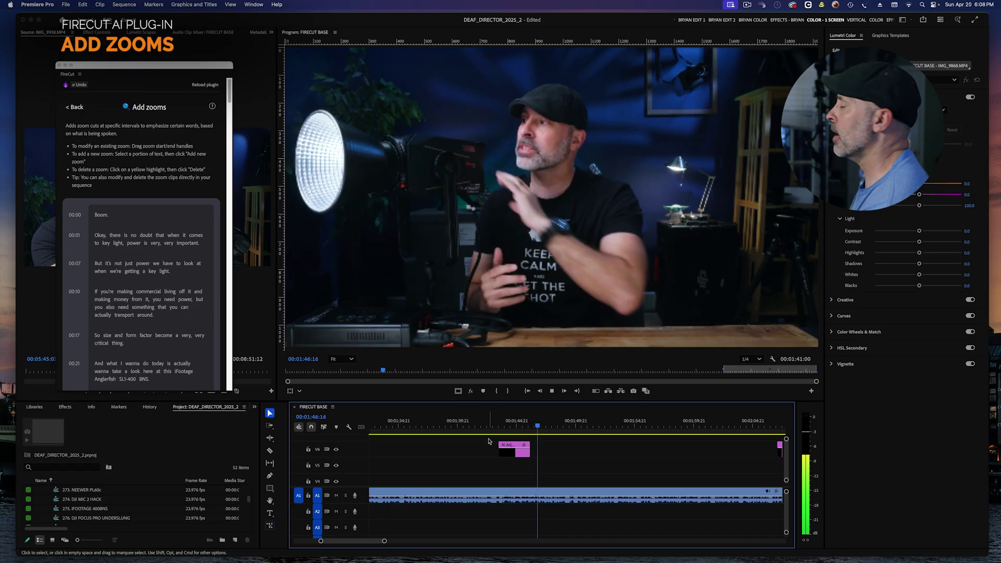
scroll(230, 103, "down", 4)
key("space")
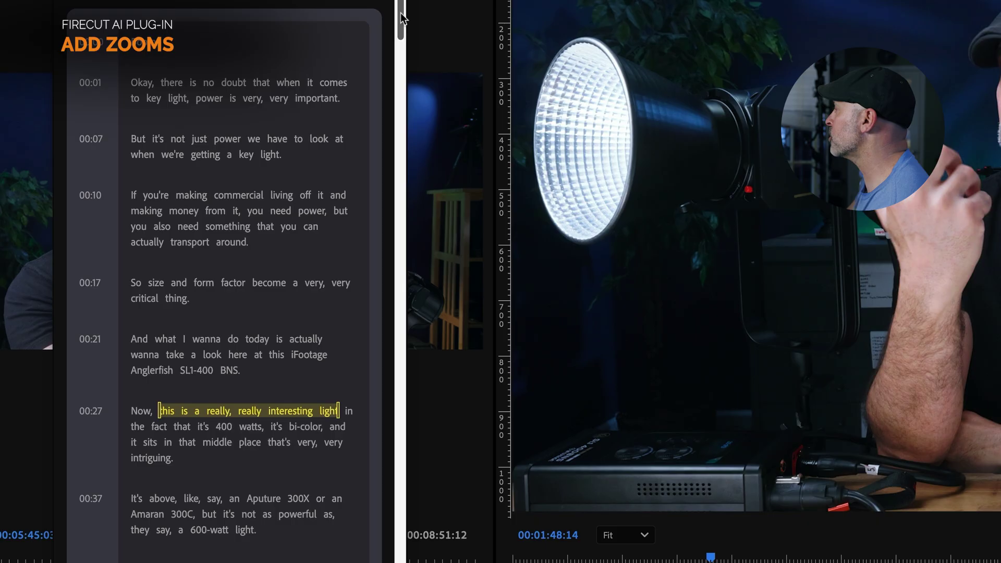
- Extend the 01:43 zoom highlight in the transcript to start at "So" and adjust its end point
left_click_drag(400, 18, 402, 60)
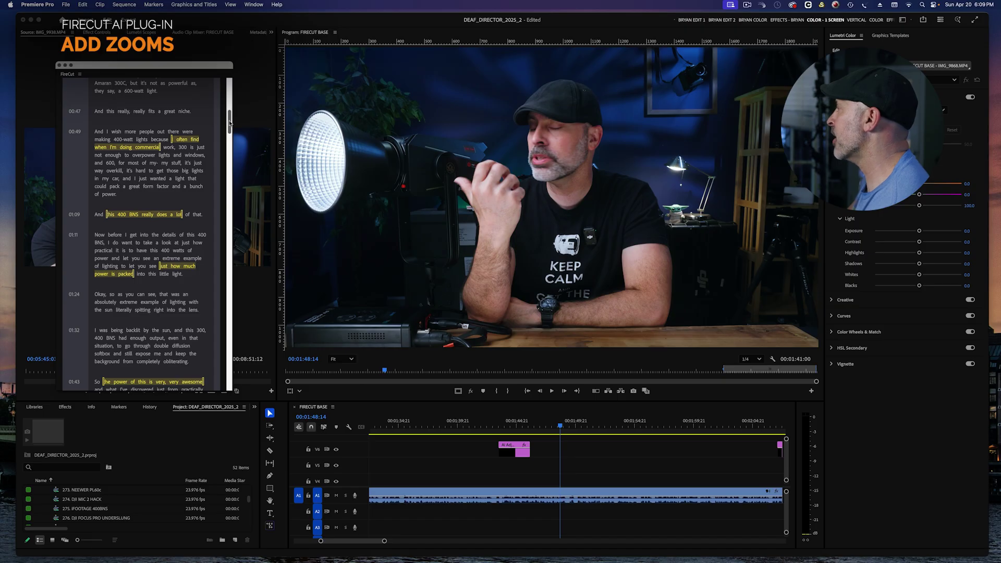
left_click_drag(229, 122, 229, 128)
left_click(513, 425)
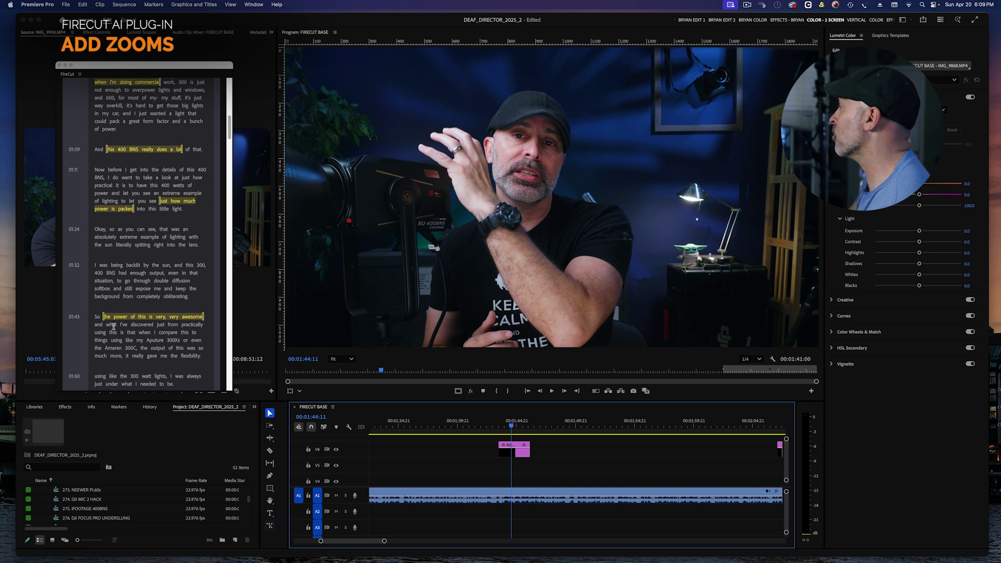
left_click_drag(103, 317, 95, 316)
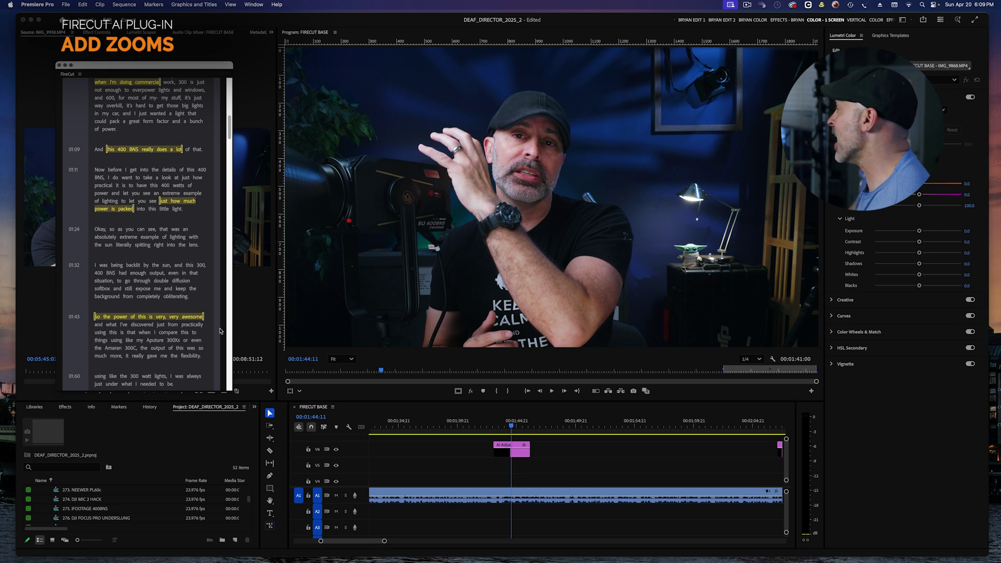
mouse_move(204, 328)
left_mouse_down()
mouse_move(205, 338)
mouse_move(186, 332)
left_mouse_up()
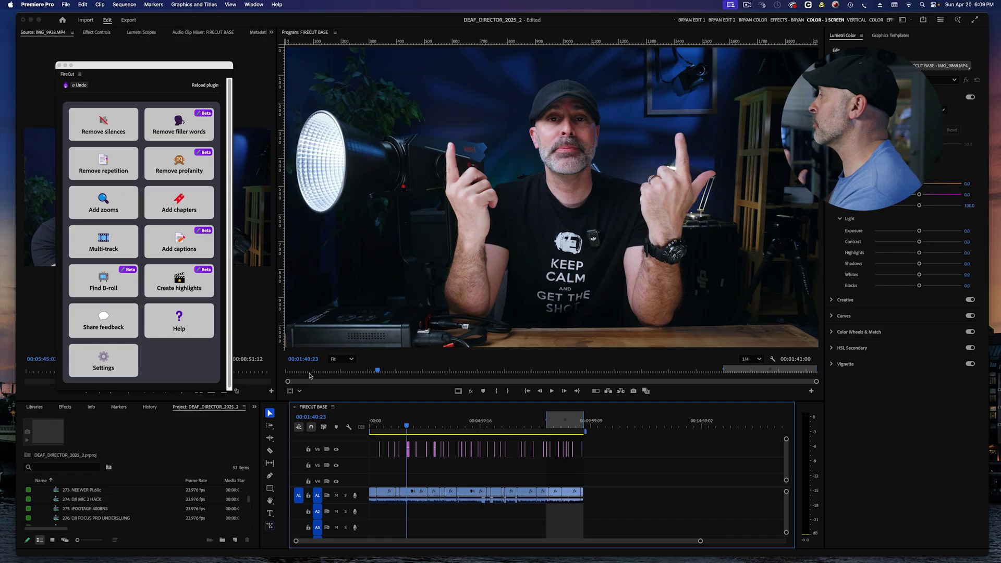
- Set up Find B-roll with the frequency raised toward High and the Storyblocks library, and find B-roll for the In/Out range
left_click(109, 286)
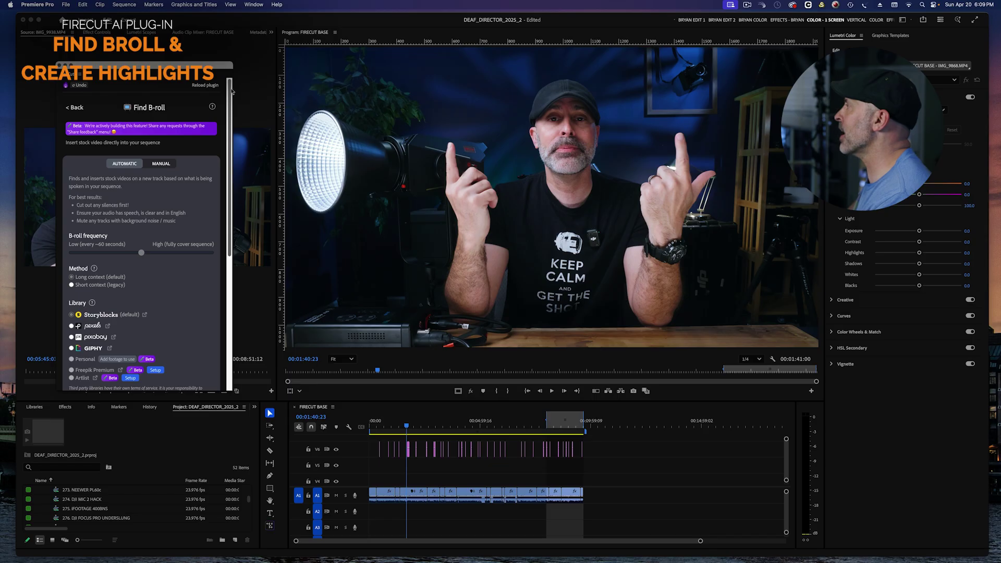
scroll(129, 217, "down", 4)
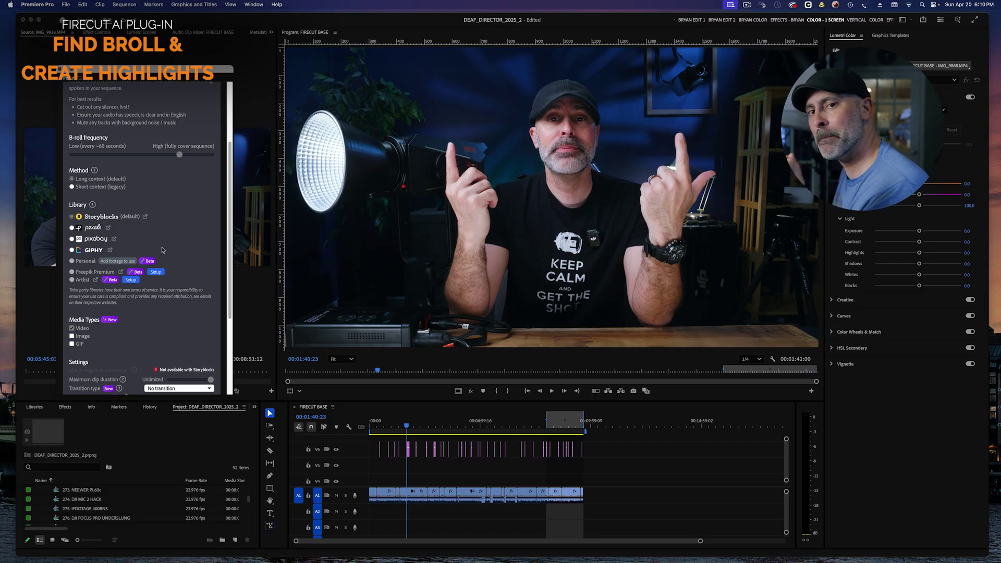
scroll(166, 258, "down", 5)
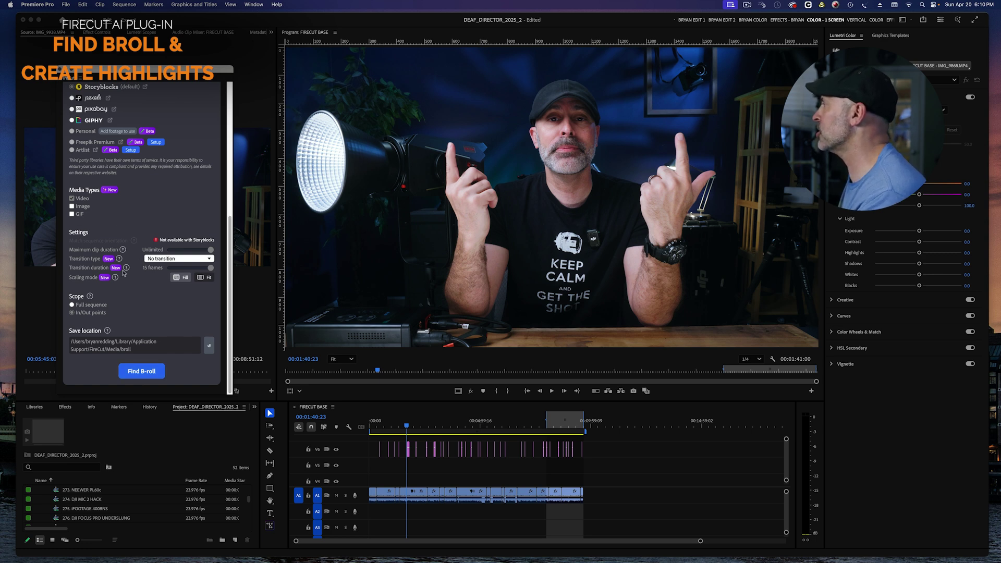
scroll(112, 213, "up", 5)
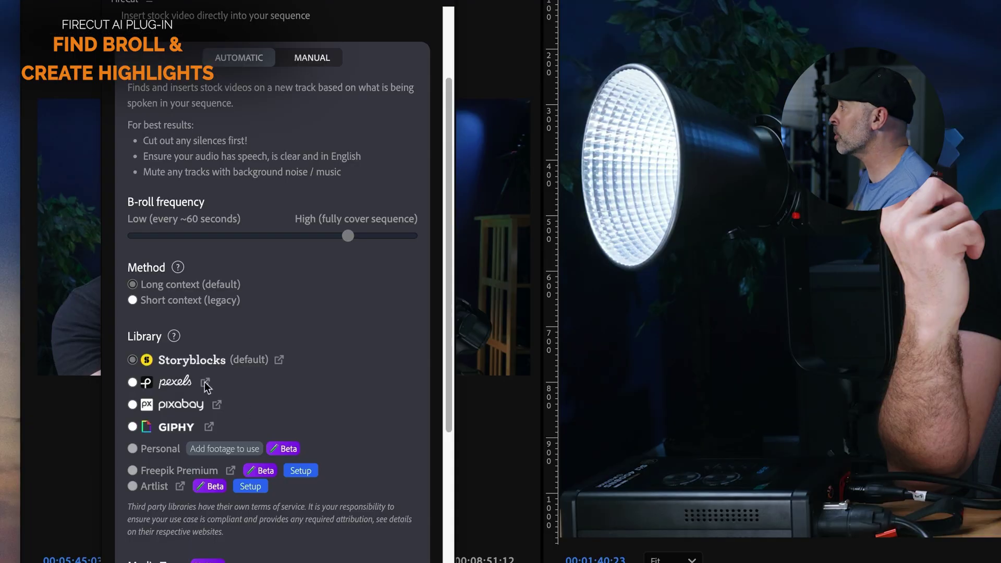
scroll(129, 321, "down", 1)
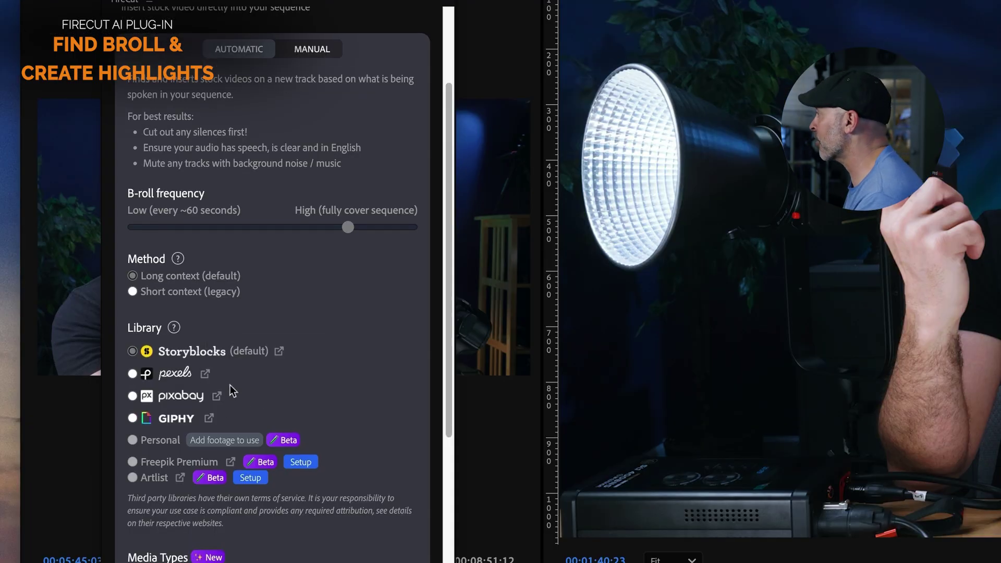
scroll(261, 393, "down", 10)
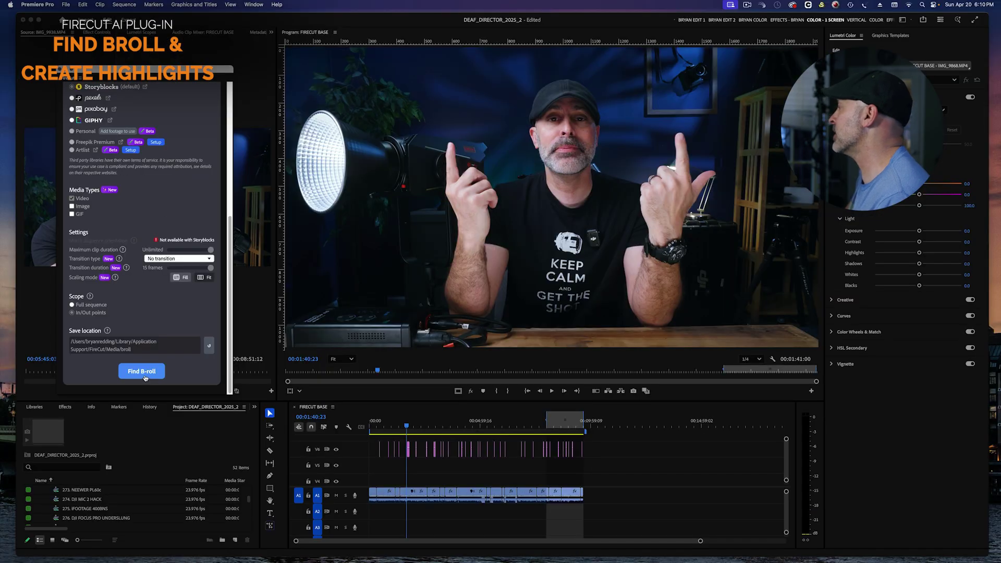
left_click(145, 375)
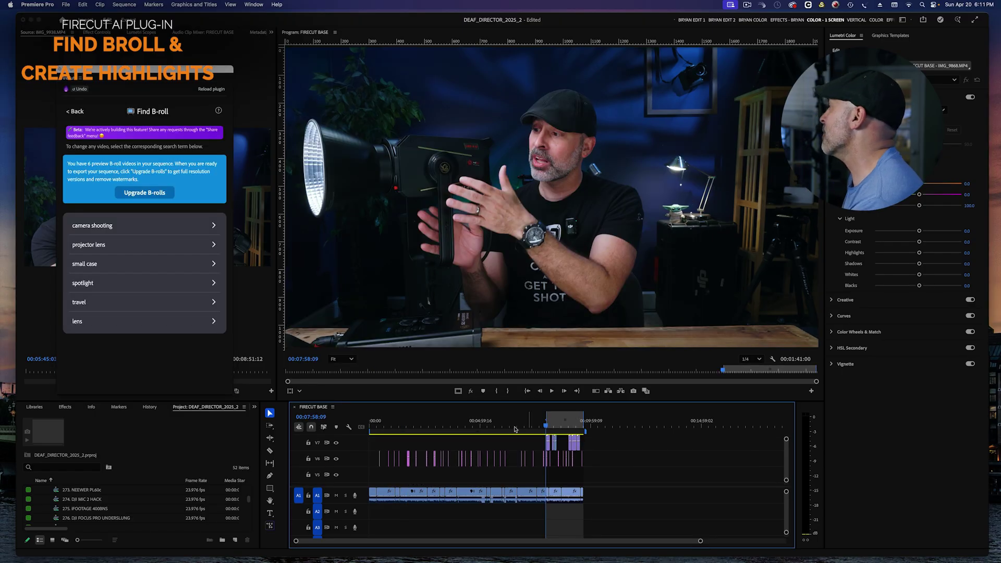
- Preview the inserted B-roll clips for projector lens, small case, spotlight, travel and lens
left_click(111, 250)
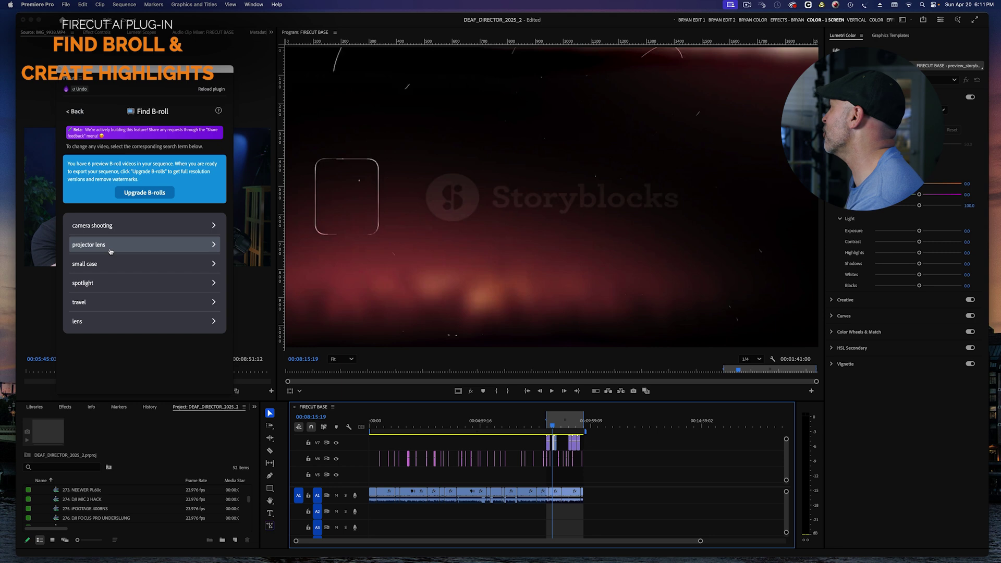
left_click(108, 263)
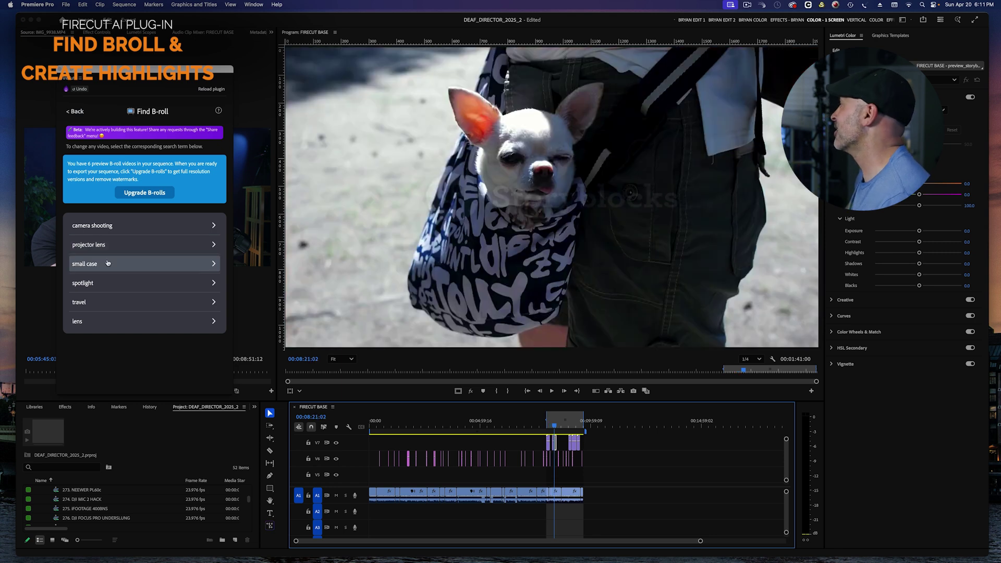
left_click(103, 285)
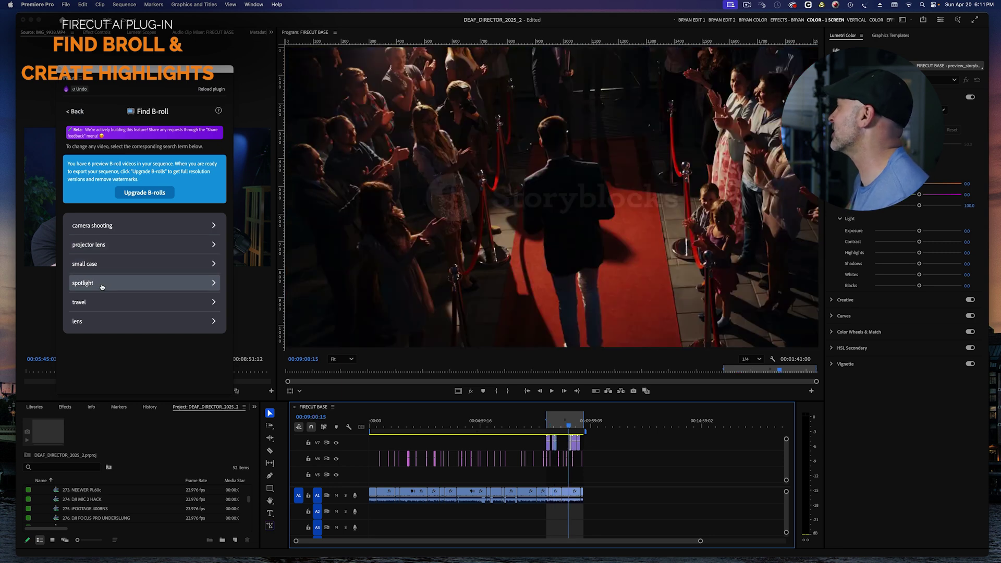
left_click(102, 303)
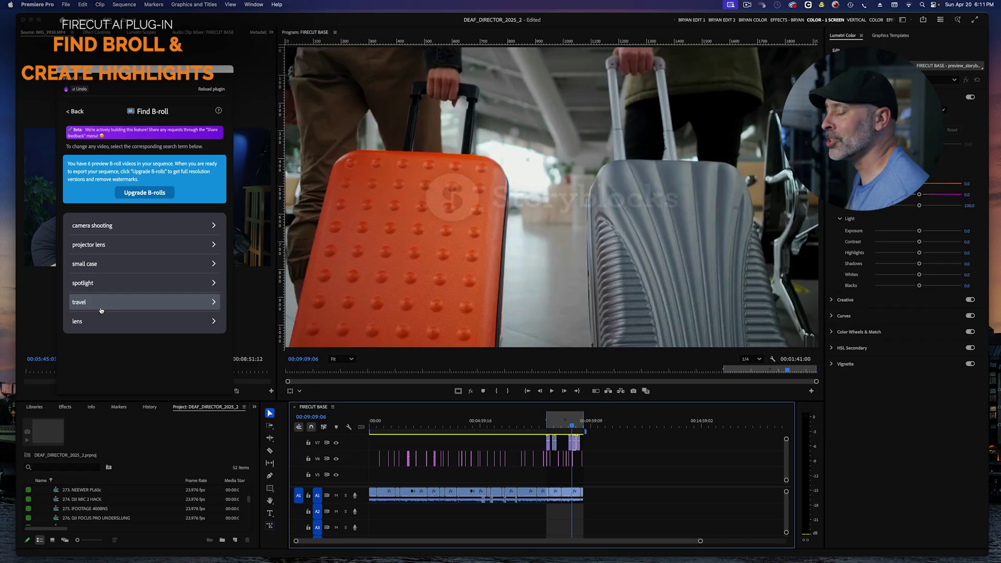
left_click(101, 322)
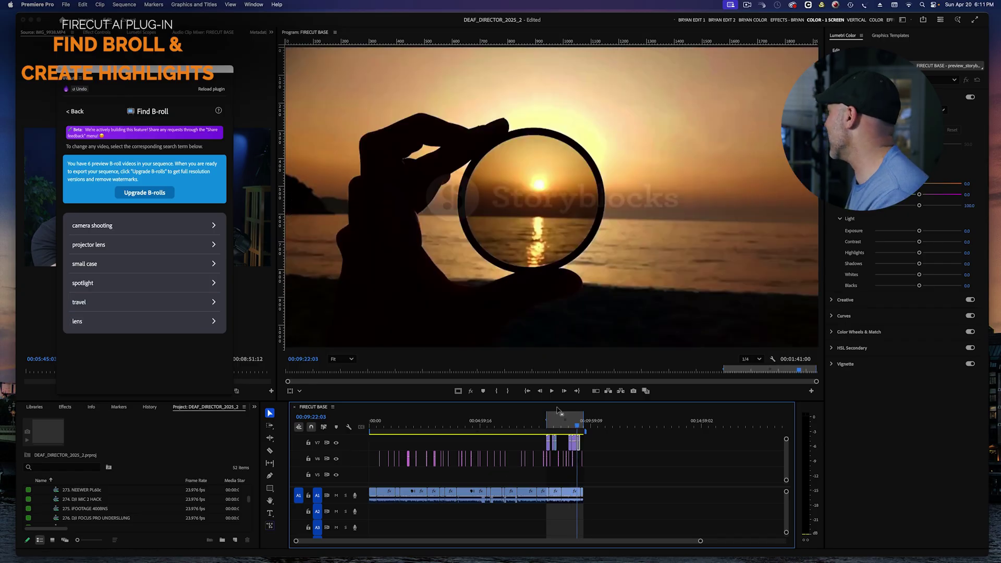
- Play the sequence from about 00:07:59:11 through the first B-roll clip to check how it fits the speech
left_click_drag(552, 428, 547, 435)
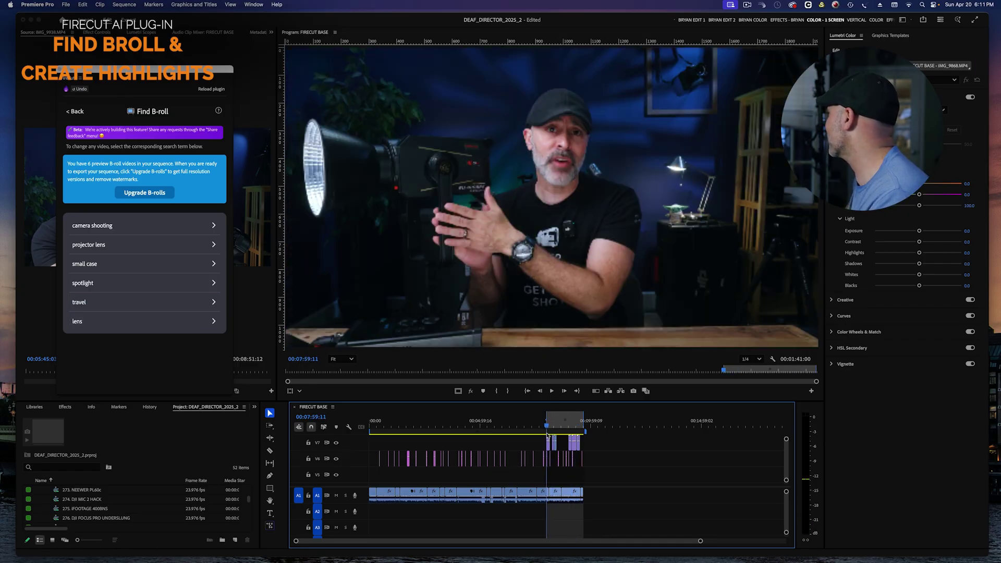
key("space")
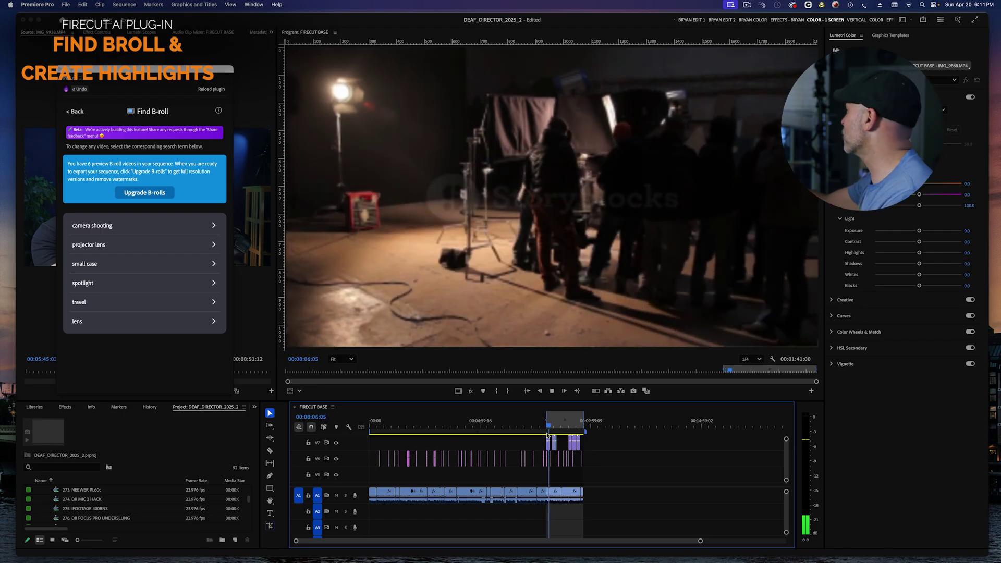
key("=")
key("=")
key("=")
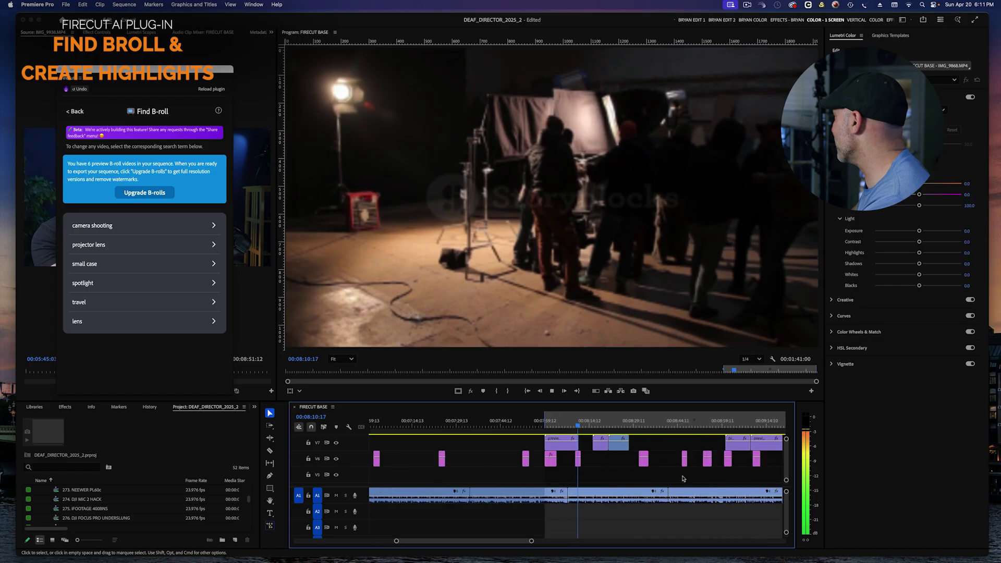
key("space")
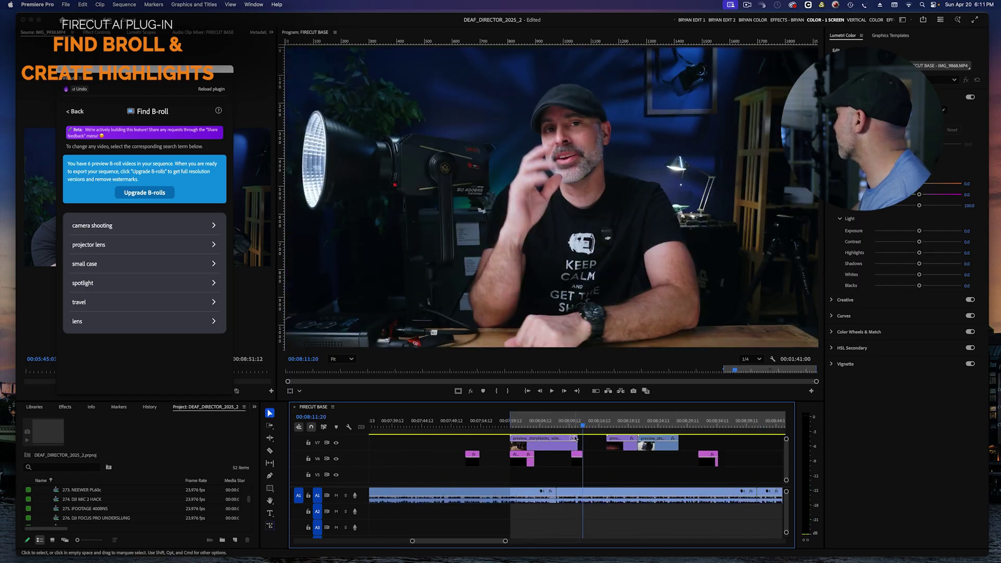
- Trim the end of the first B-roll clip back to about 00:08:05 and play the sequence from about 00:08:03
left_click_drag(569, 449, 542, 448)
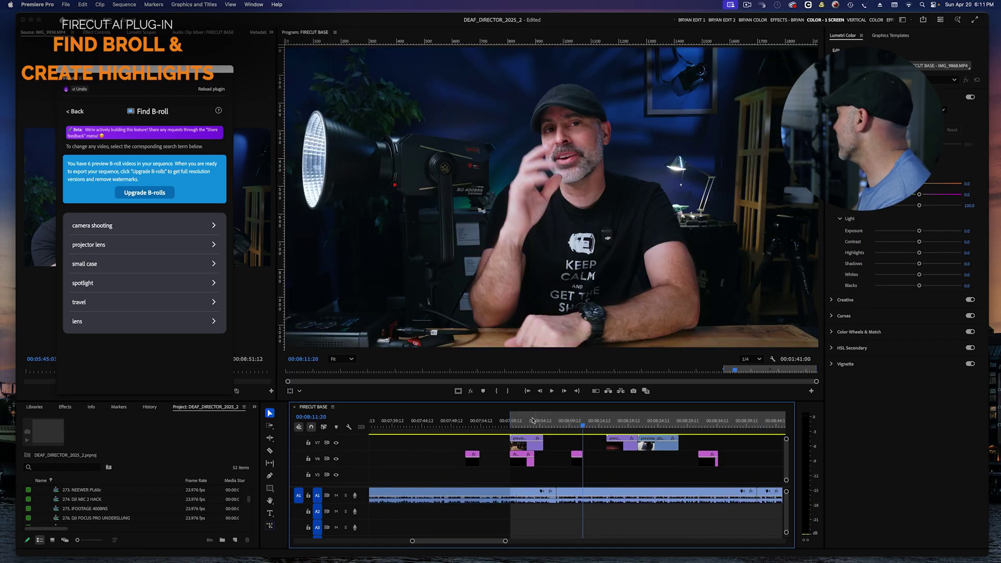
left_click(531, 420)
key("space")
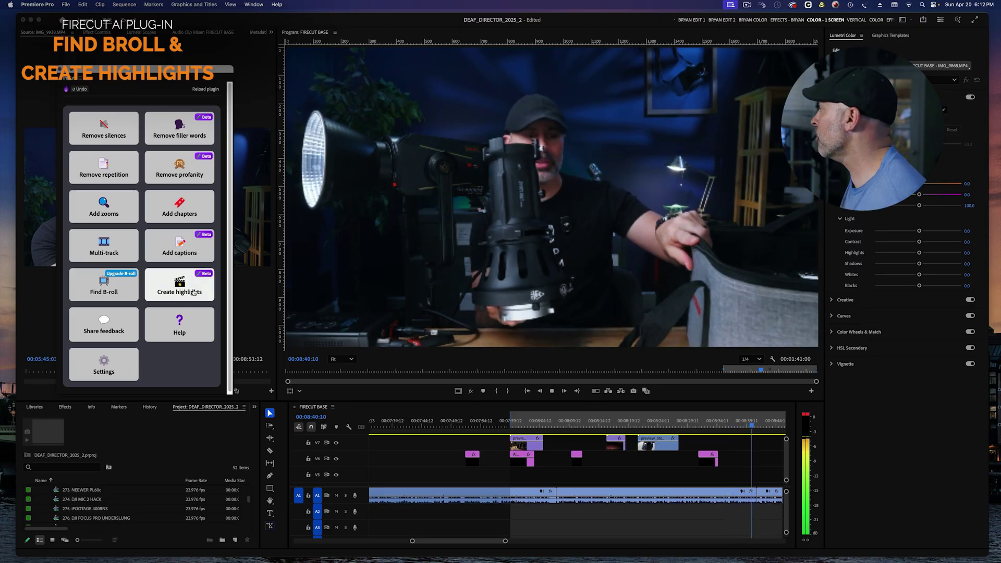
key("space")
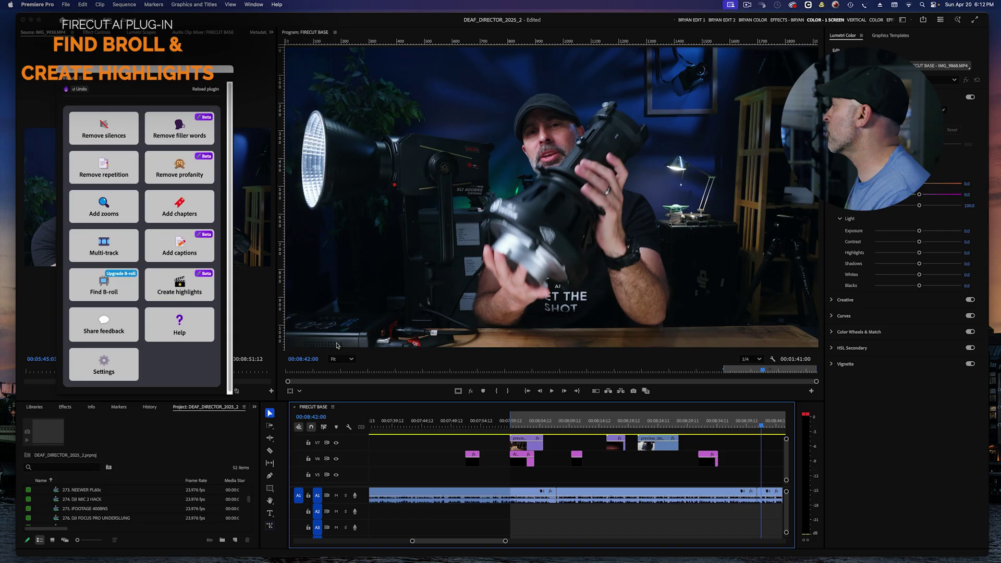
- Review the Create highlights settings without running it, and open the Multi-track tool's camera switching settings
left_click(179, 293)
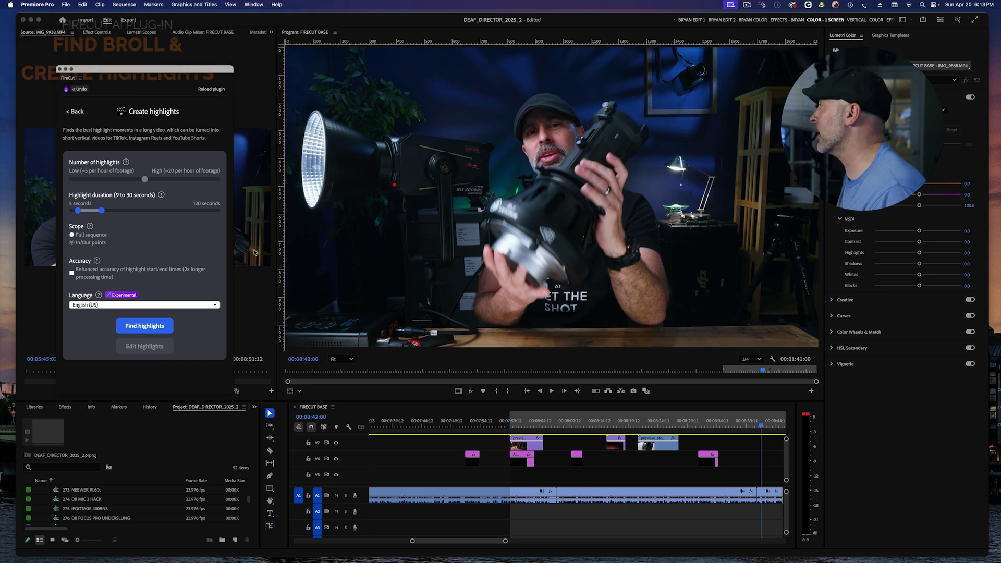
left_click(206, 89)
left_click(106, 251)
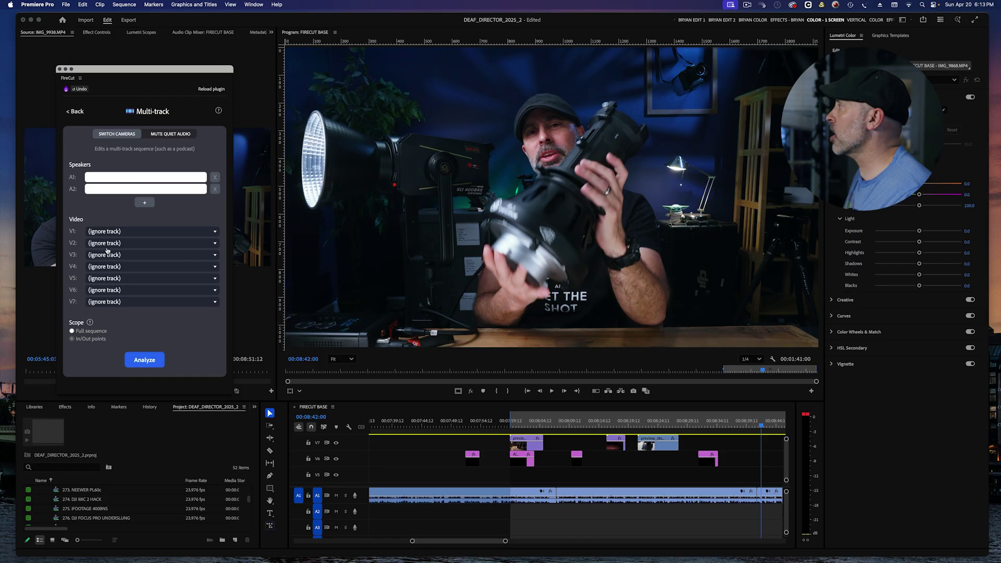